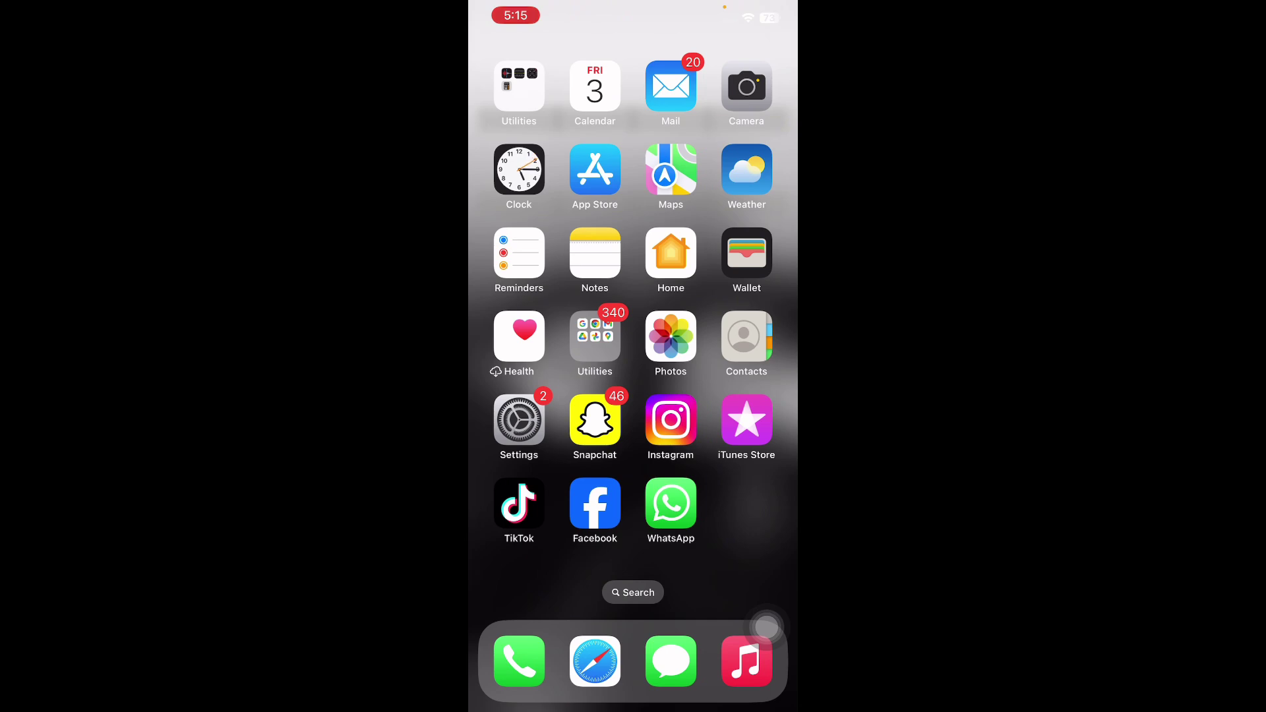
# Step: Choose Reset Network Settings under General's Transfer or Reset iPhone, then dismiss the passcode prompt
pyautogui.click(519, 421)
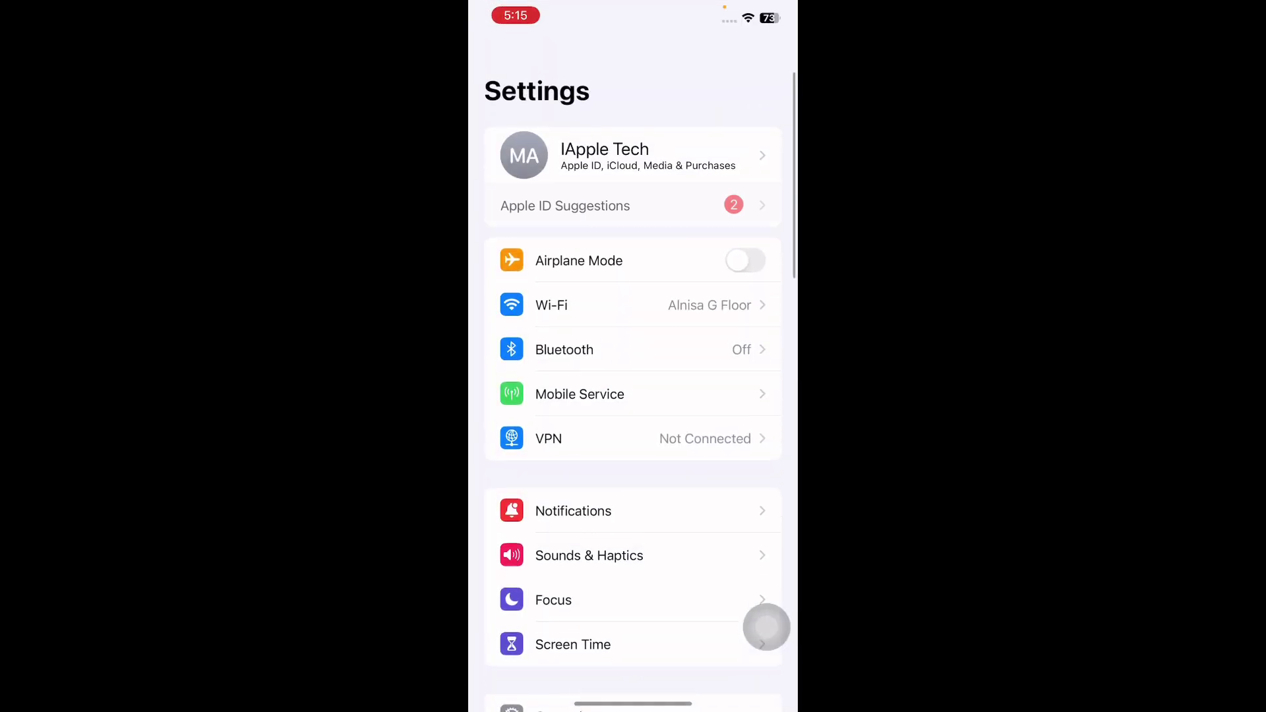
pyautogui.scroll(-2, 633, 395)
pyautogui.scroll(-2, 634, 396)
pyautogui.click(559, 438)
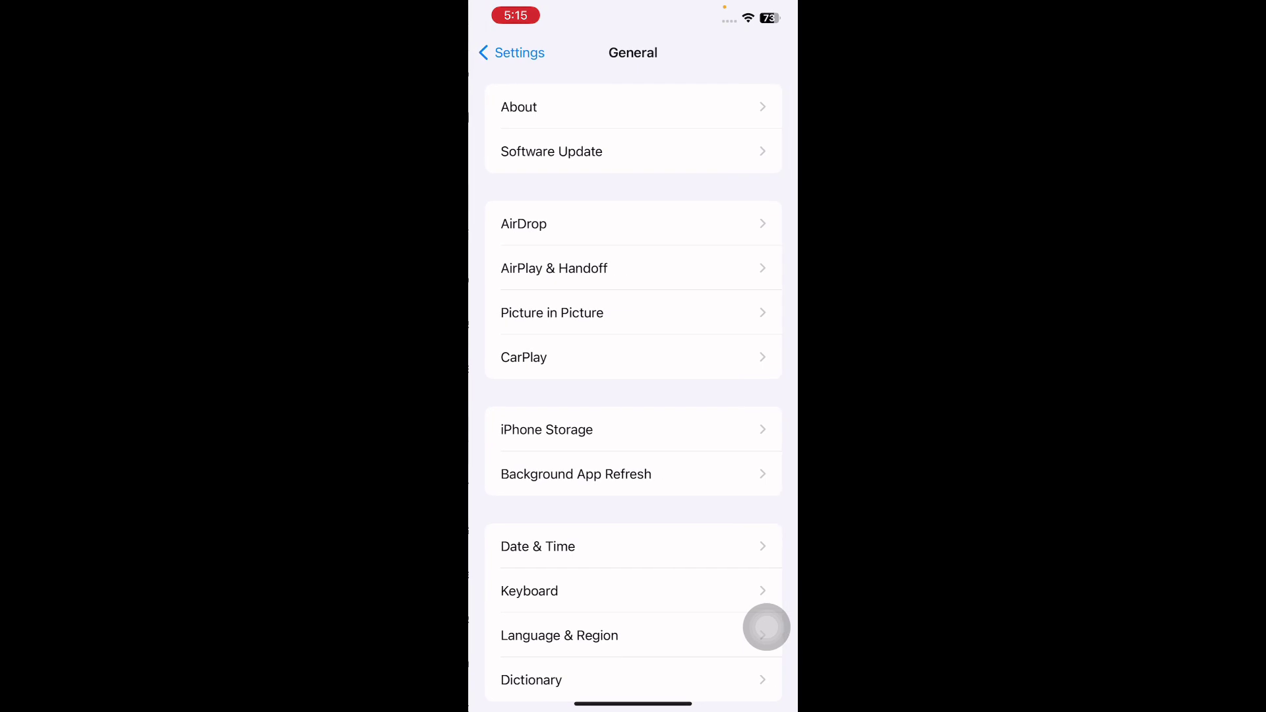
pyautogui.scroll(-4, 633, 396)
pyautogui.click(573, 589)
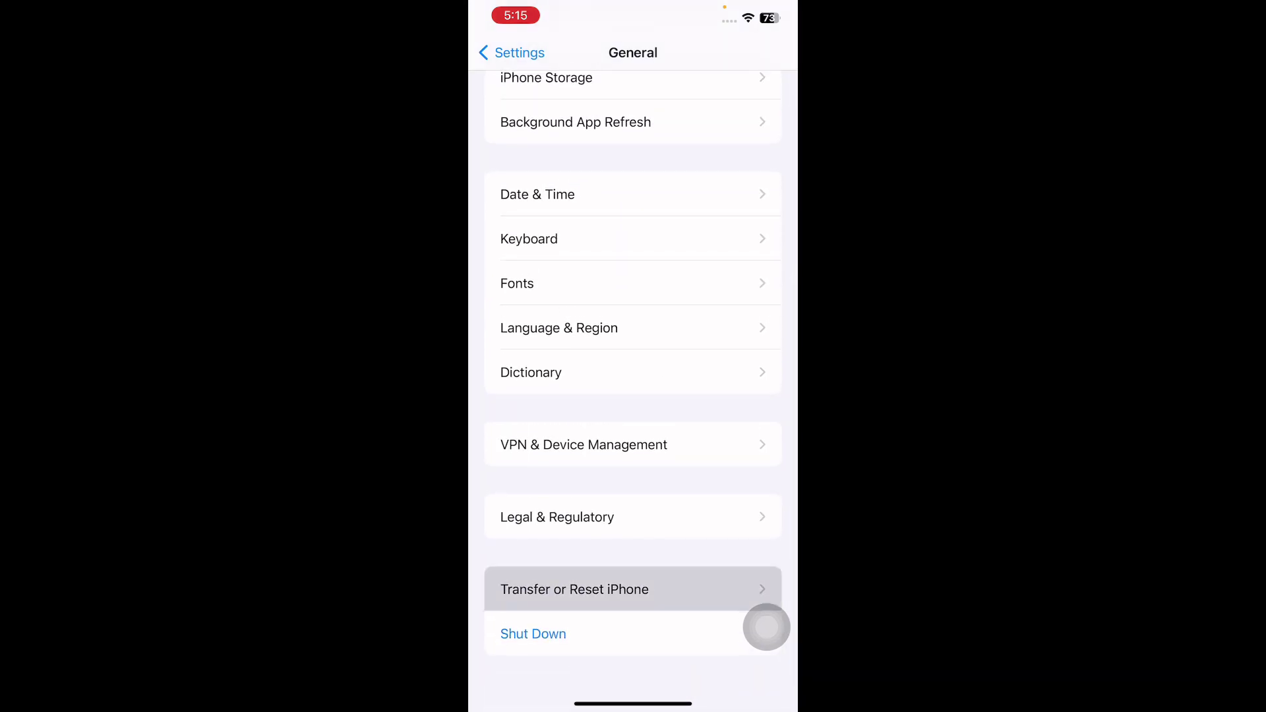
pyautogui.click(767, 627)
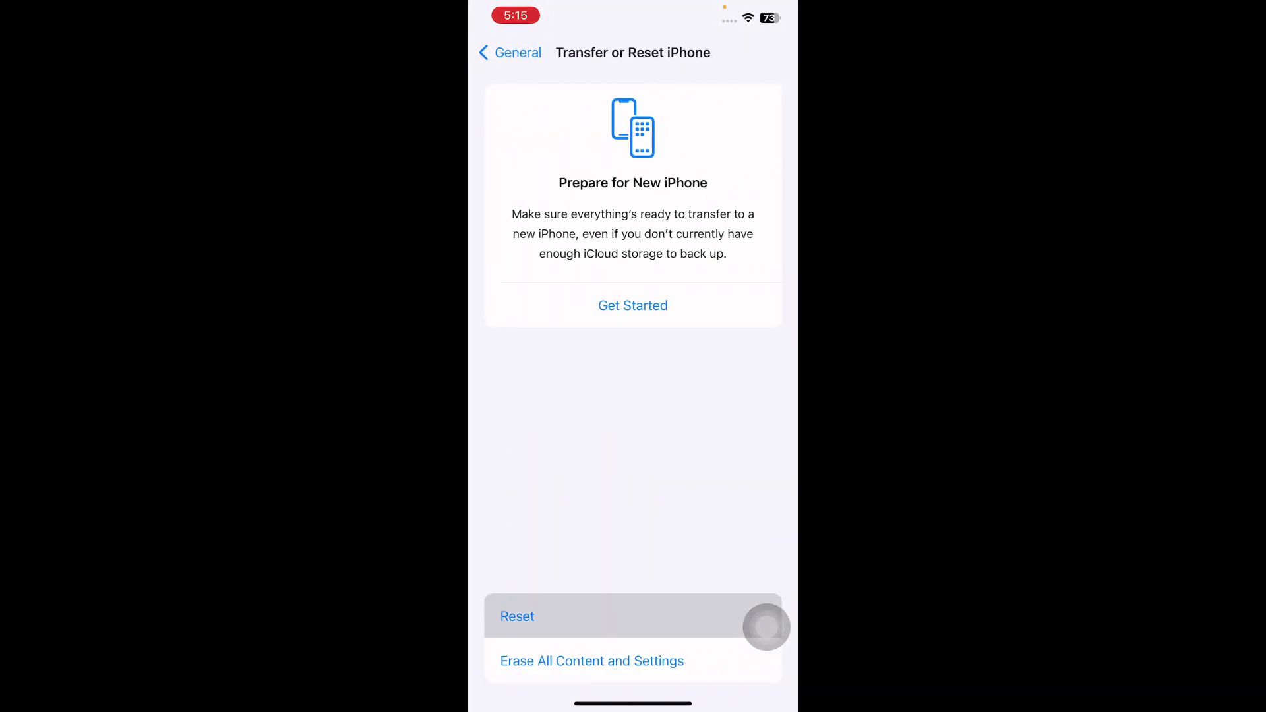
pyautogui.click(634, 474)
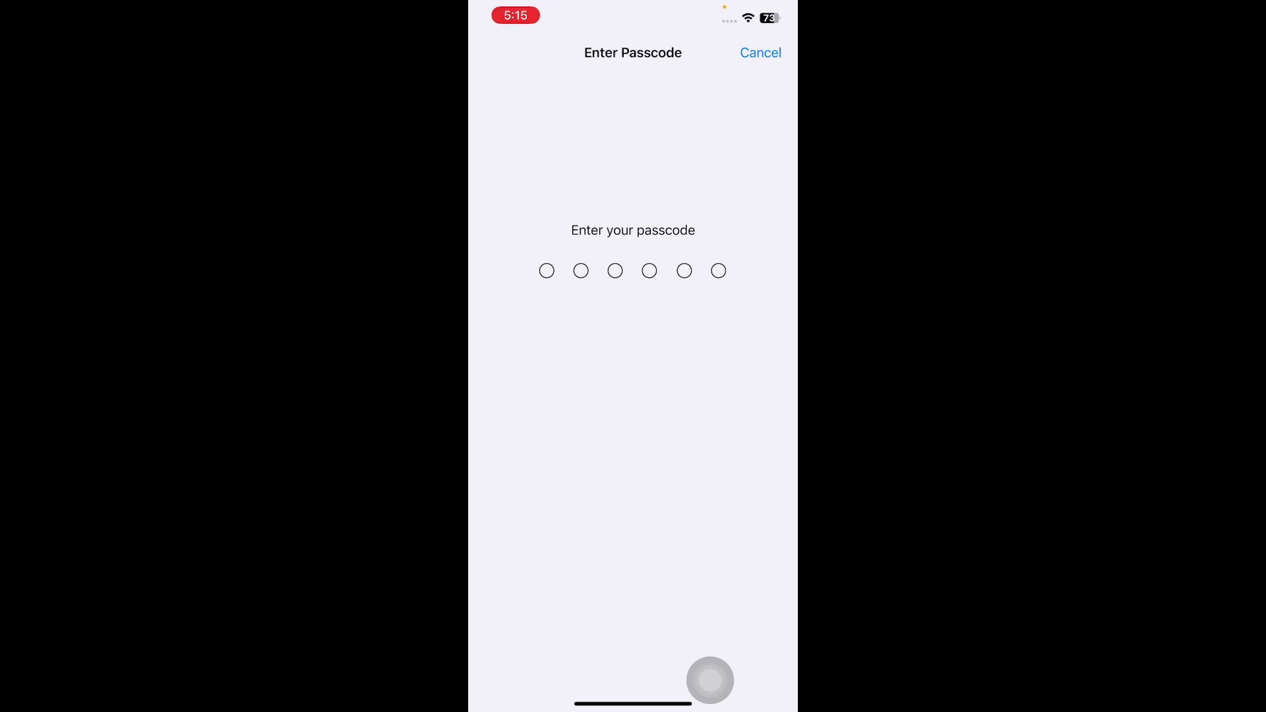
pyautogui.moveTo(711, 680); pyautogui.dragTo(711, 445)
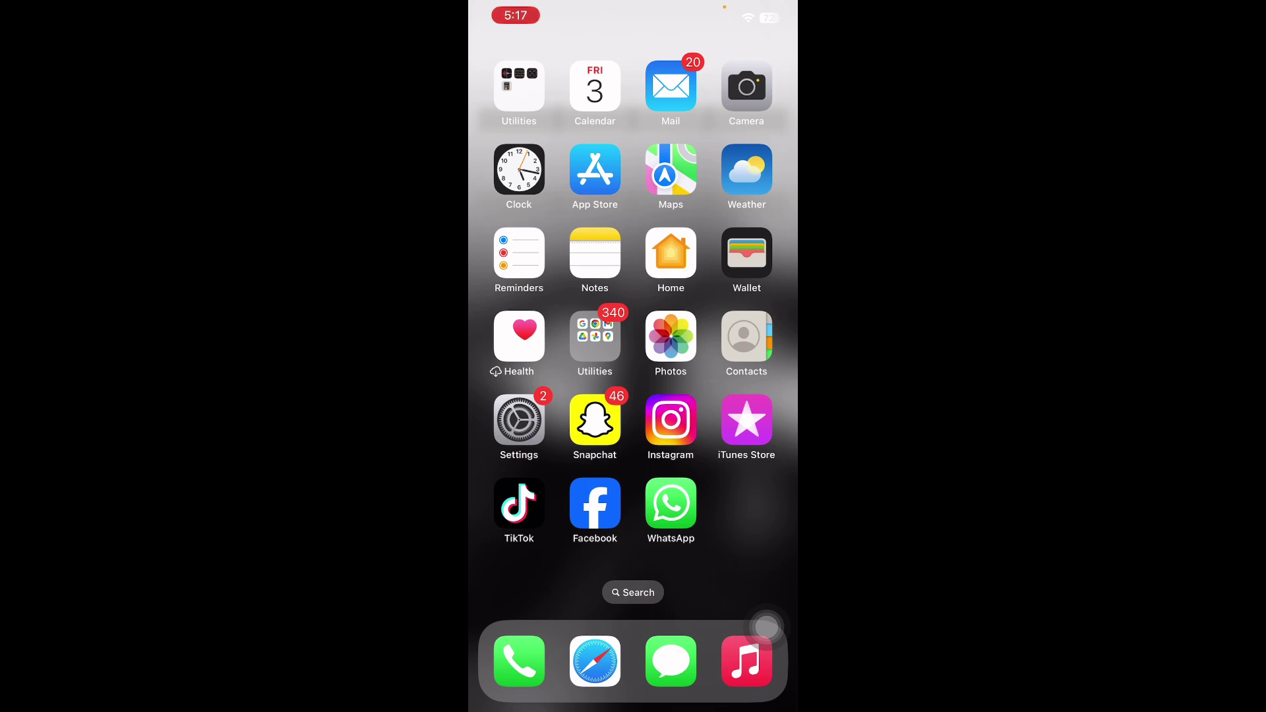
# Step: Switch off the Personal VPN status toggle on the VPN page, then go home
pyautogui.click(519, 421)
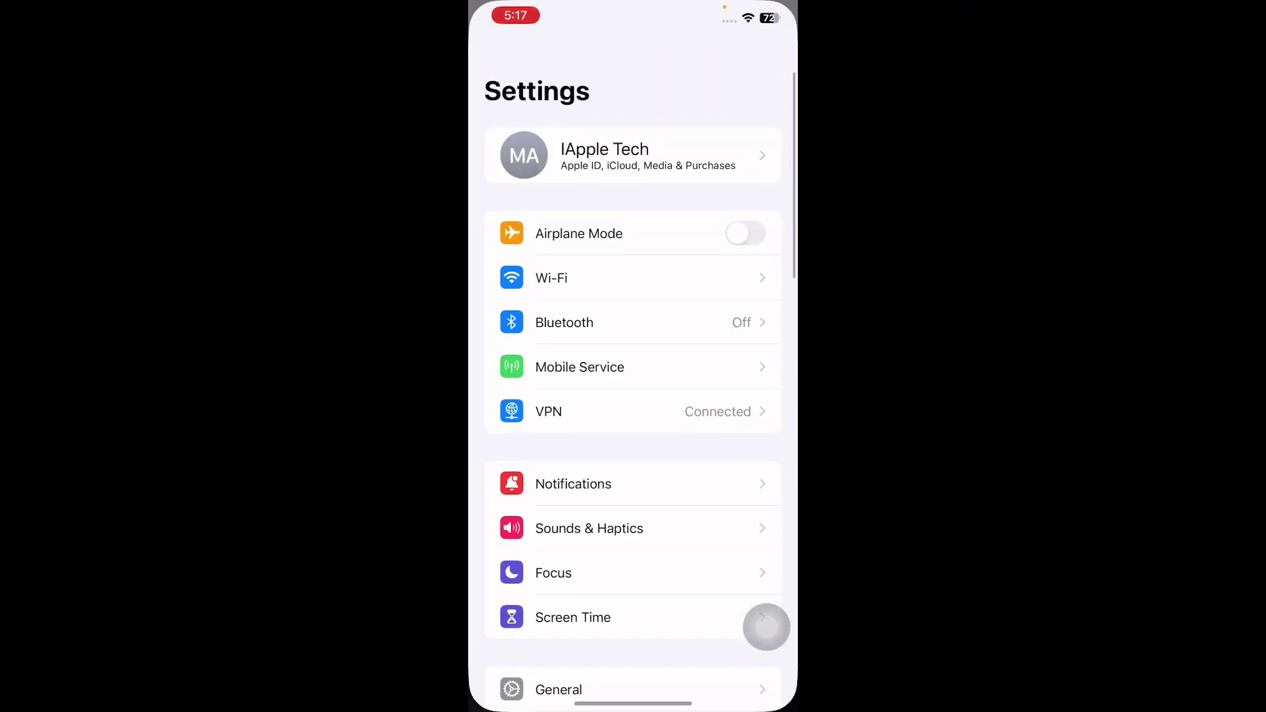
pyautogui.click(594, 456)
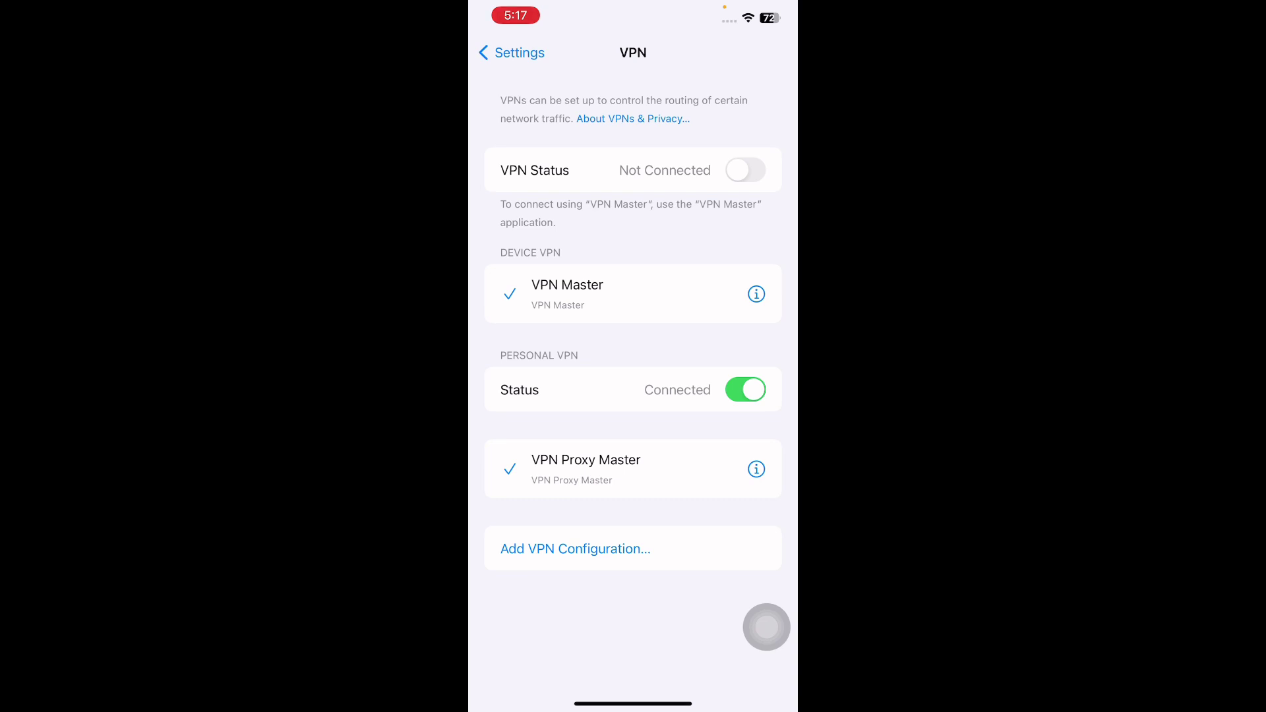
pyautogui.click(746, 389)
pyautogui.moveTo(634, 705); pyautogui.dragTo(633, 395)
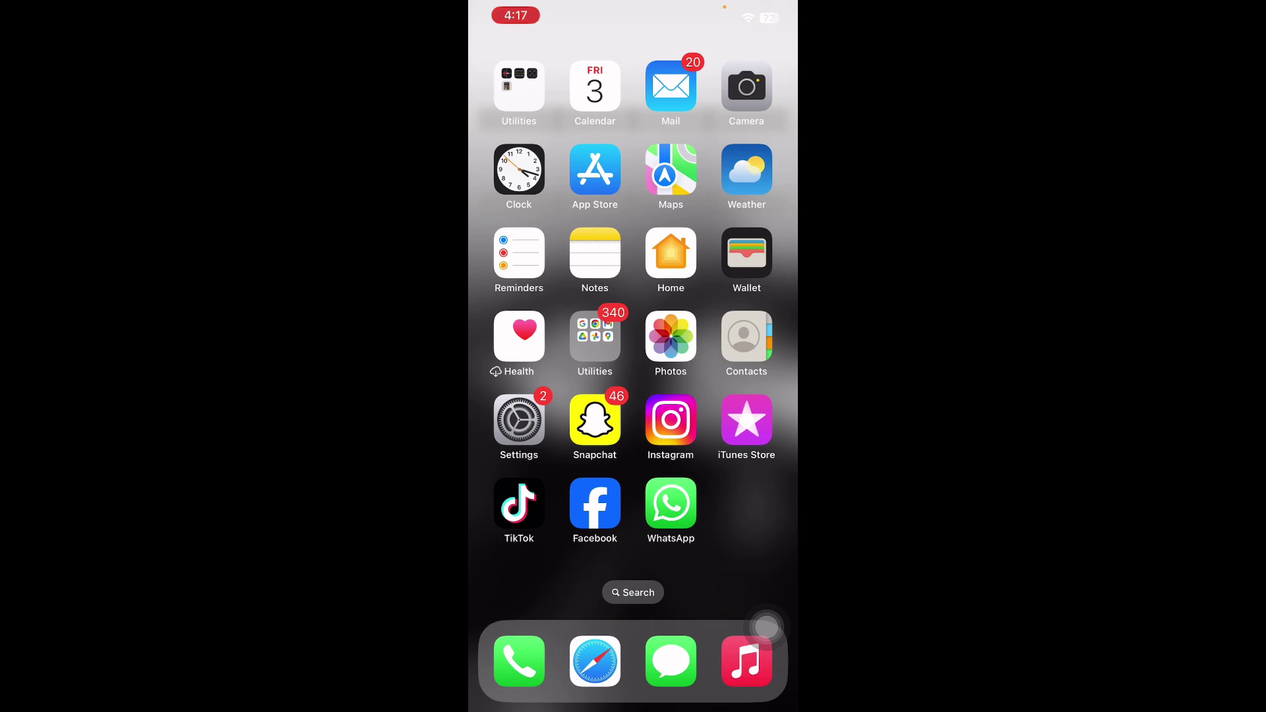
# Step: Enable Set Automatically under General > Date & Time, giving the Islamabad time zone
pyautogui.click(519, 420)
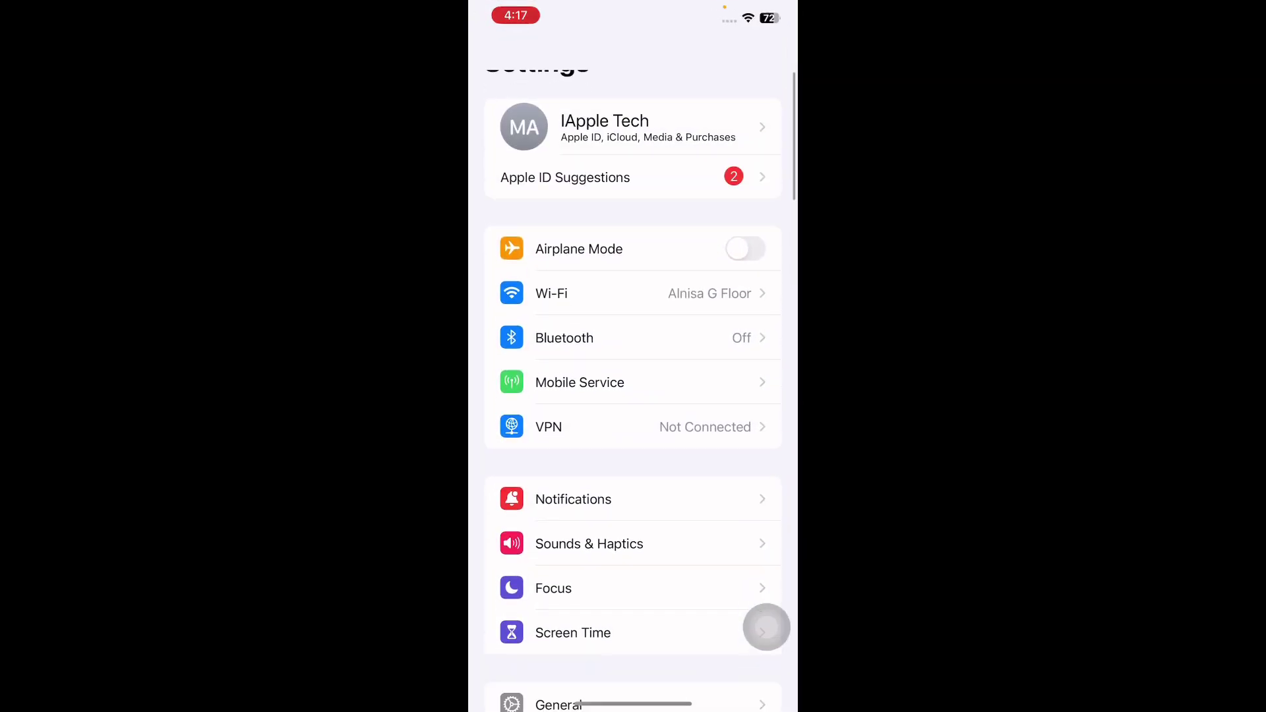
pyautogui.scroll(-3, 633, 396)
pyautogui.click(558, 419)
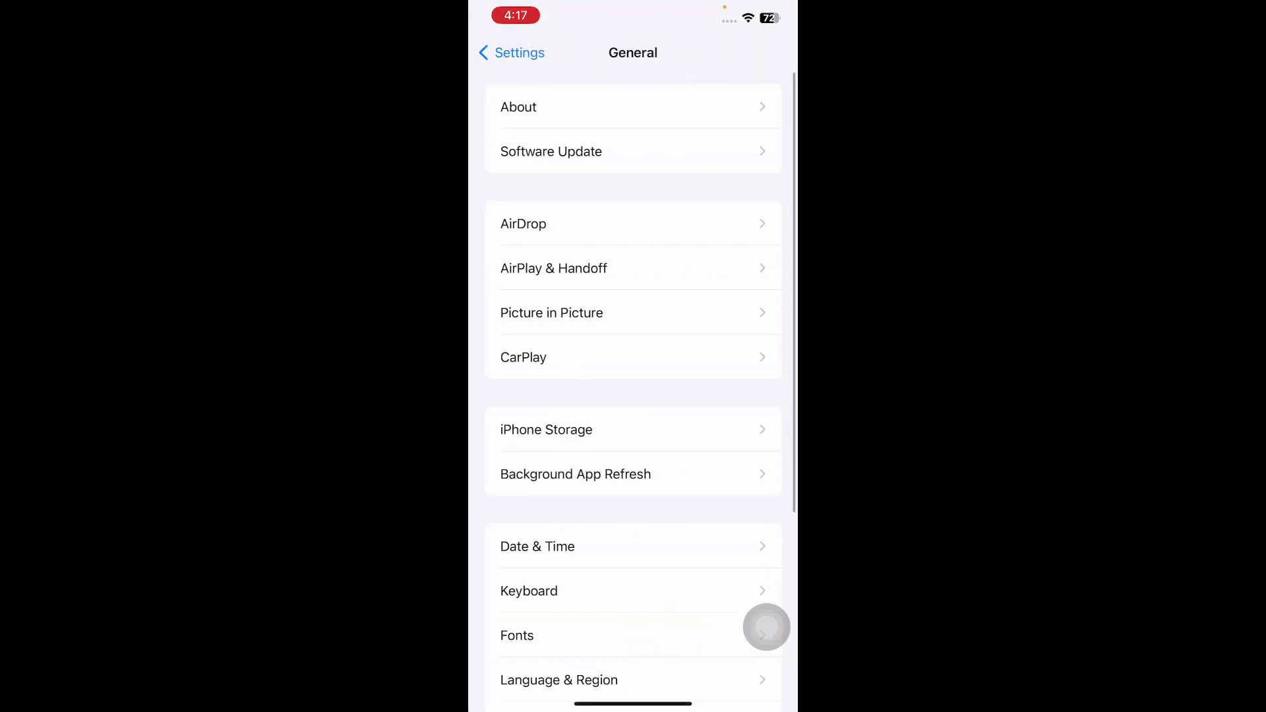
pyautogui.click(537, 546)
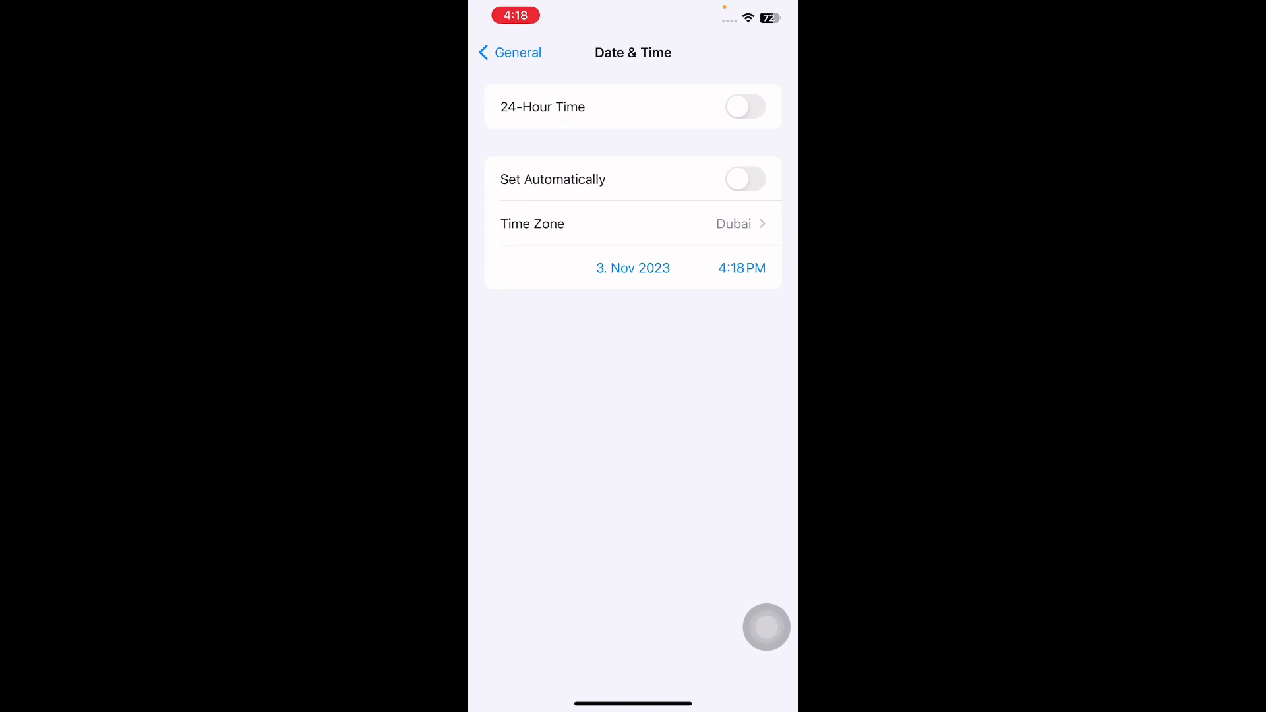
pyautogui.click(745, 179)
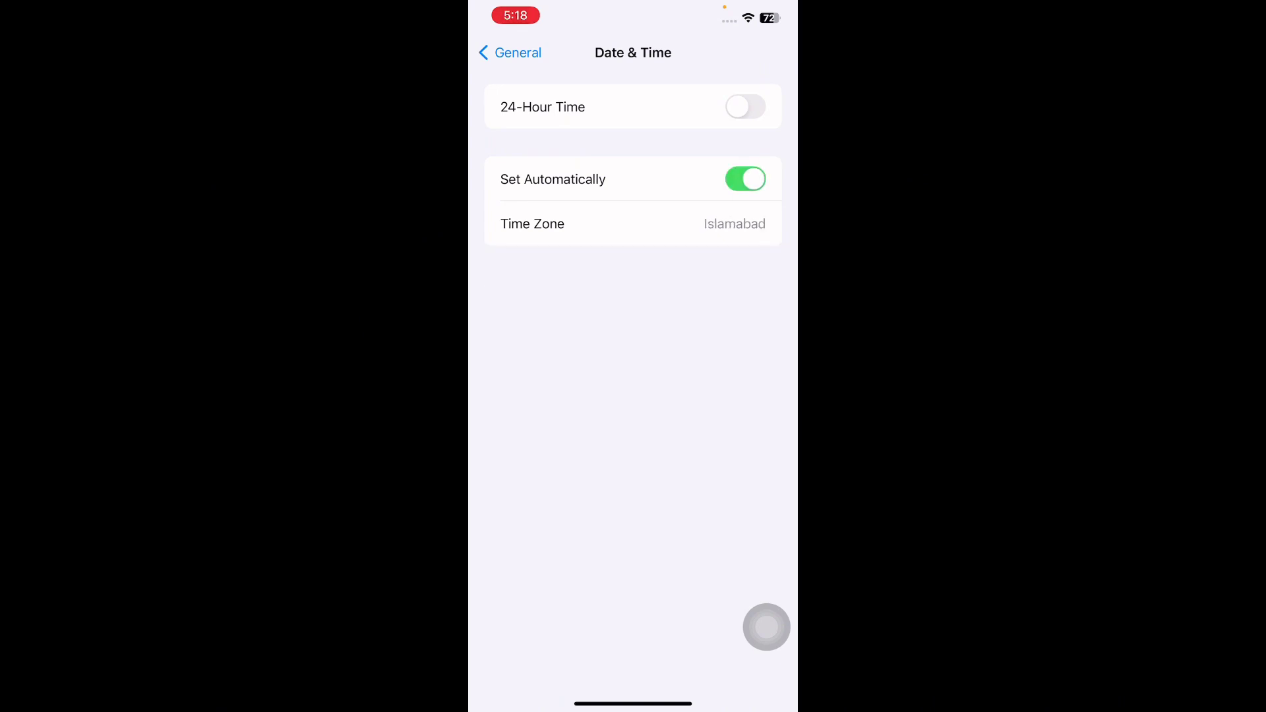
pyautogui.moveTo(633, 704); pyautogui.dragTo(633, 396)
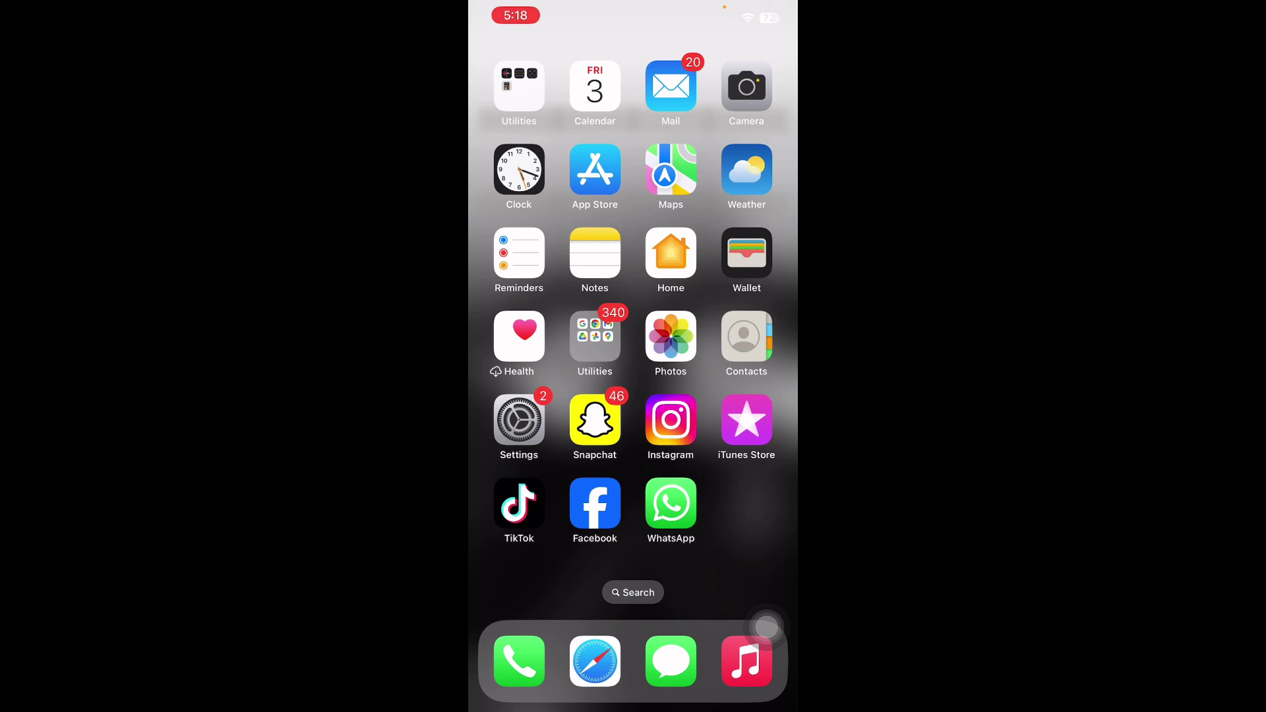
# Step: Choose Sign Out on the Apple ID page, then close the Find My password sheet
pyautogui.click(519, 420)
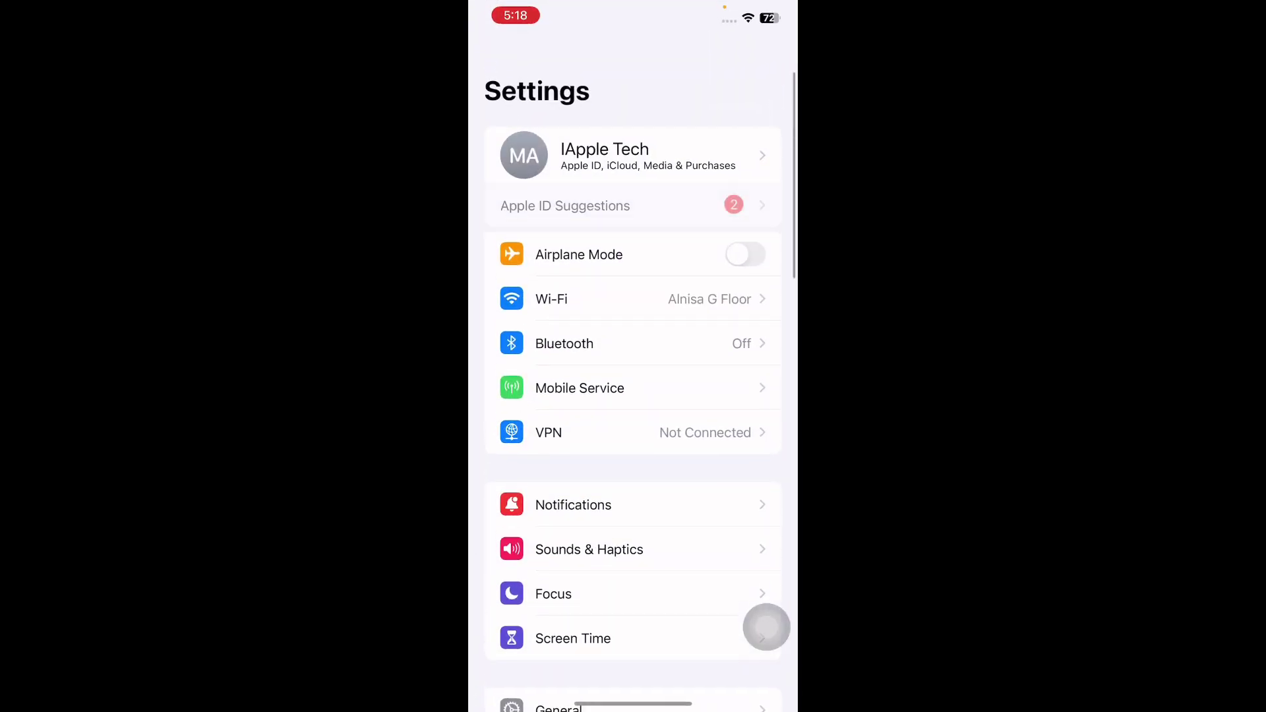
pyautogui.click(633, 155)
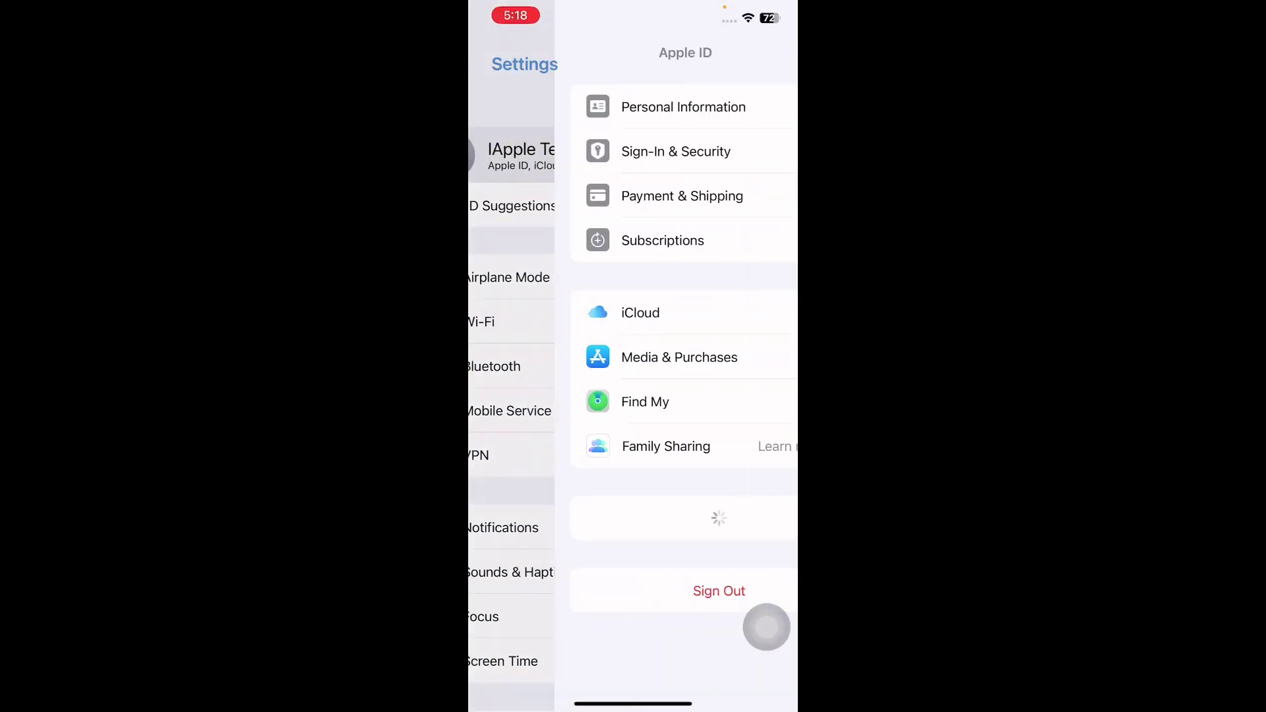
pyautogui.scroll(-3, 633, 395)
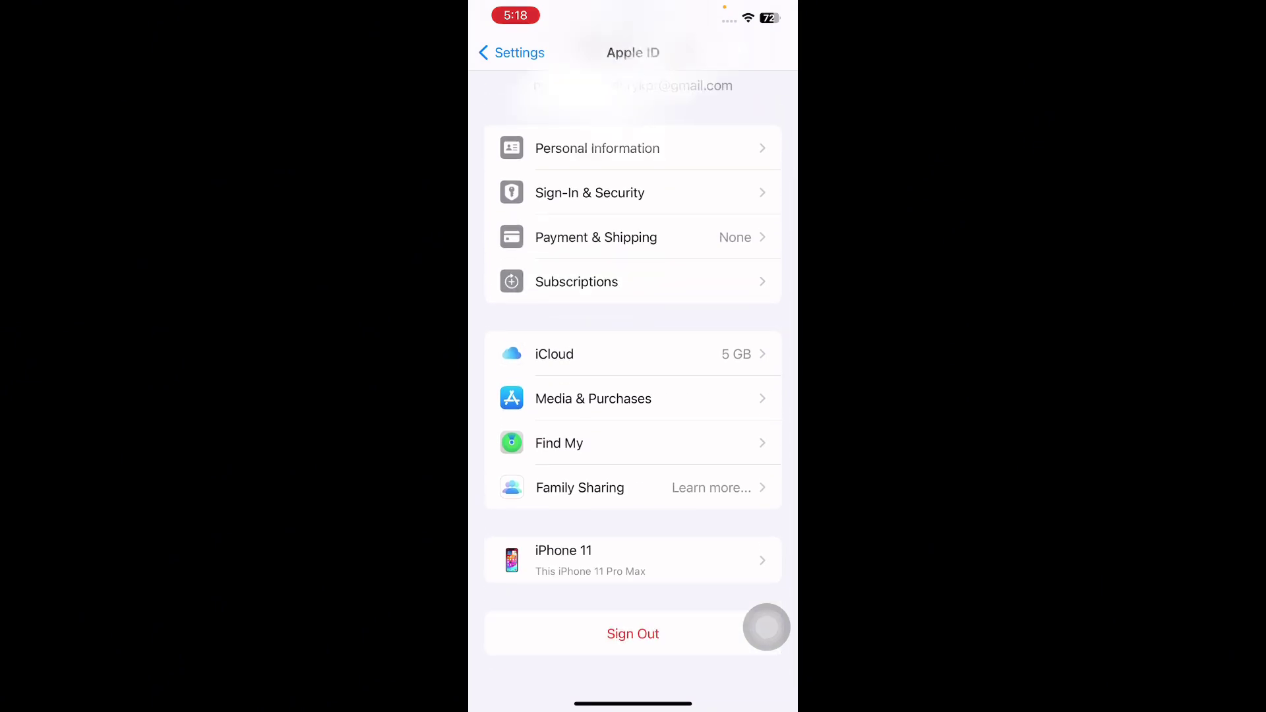
pyautogui.click(633, 634)
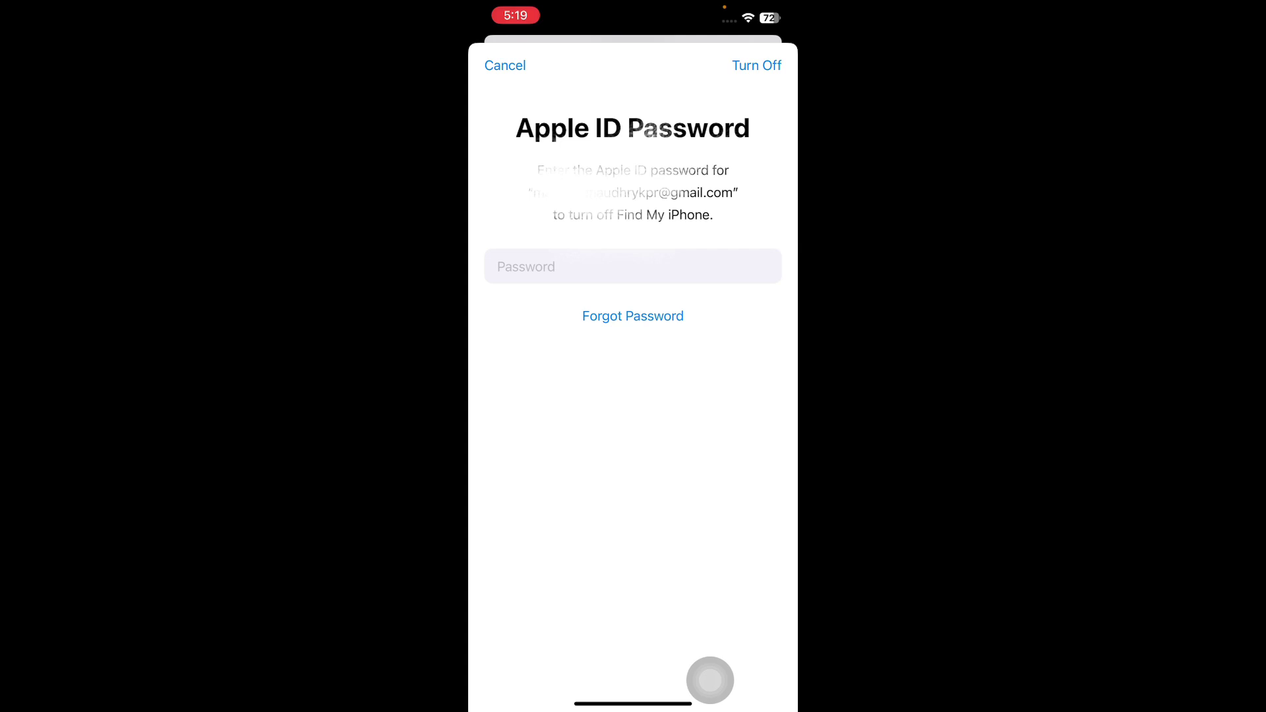
pyautogui.moveTo(633, 698); pyautogui.dragTo(634, 445)
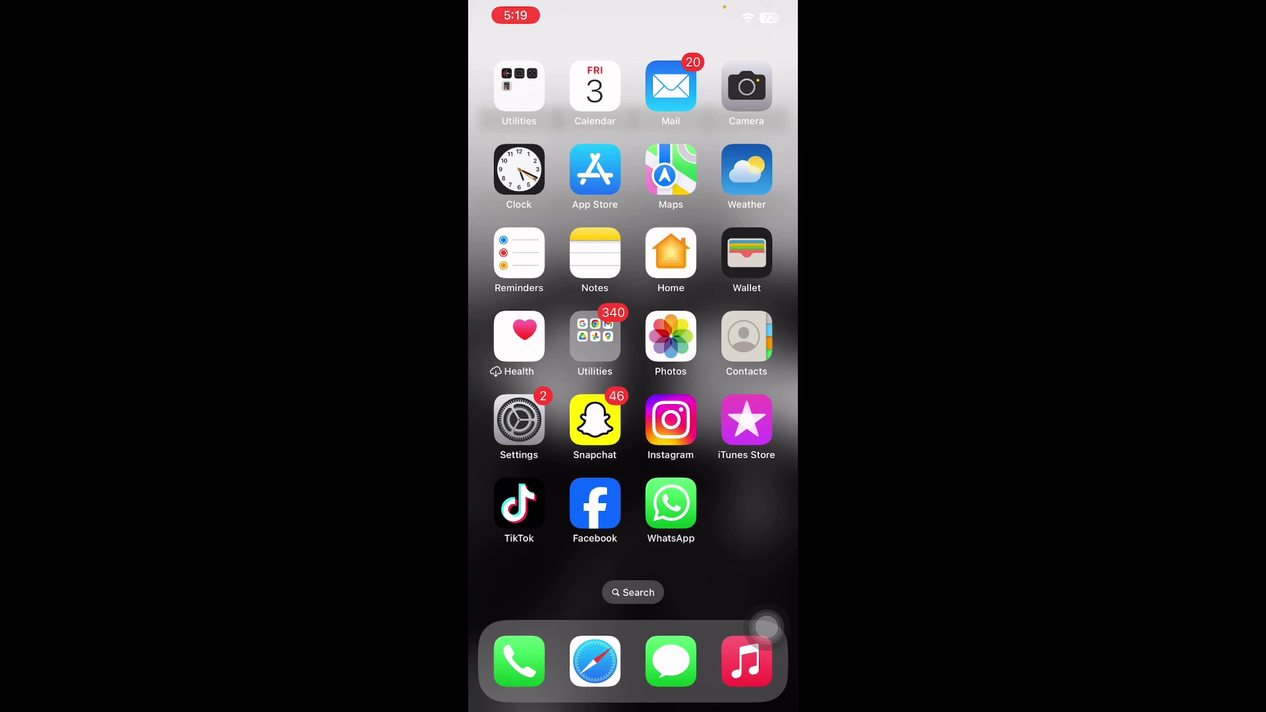
# Step: View the General > Software Update page showing iOS 17.1 needs more storage
pyautogui.click(518, 420)
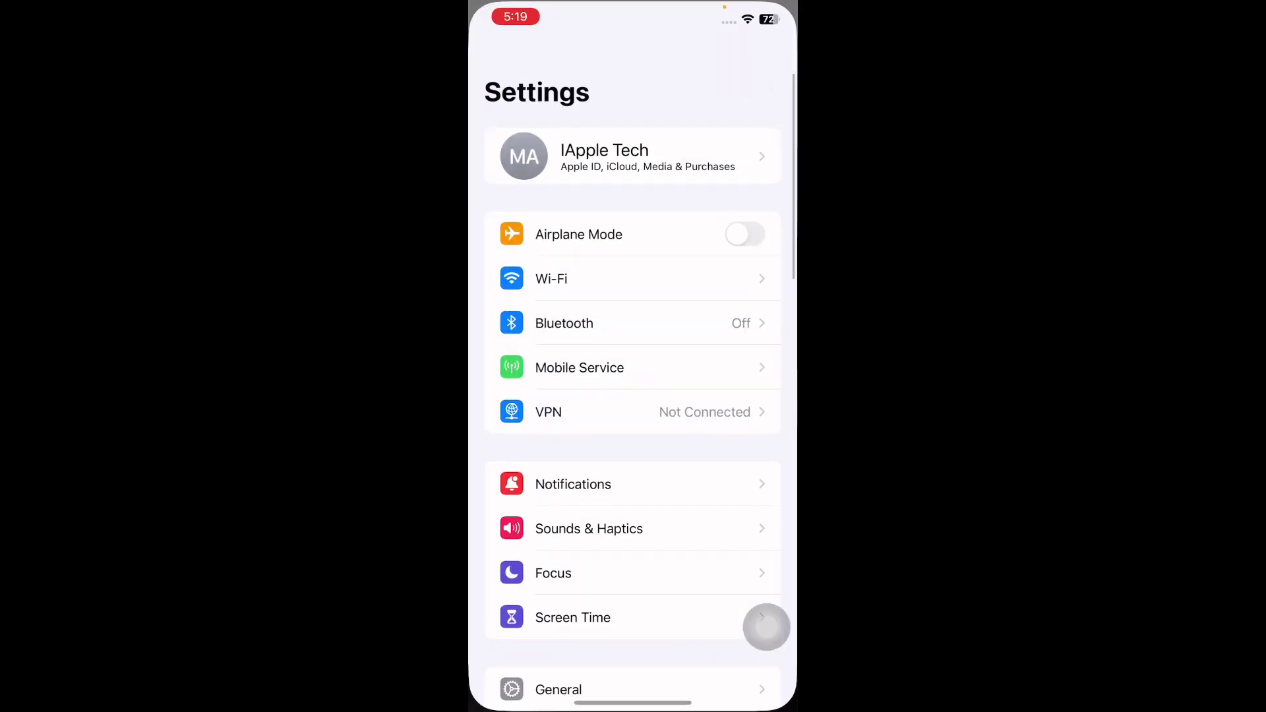
pyautogui.scroll(-5, 633, 396)
pyautogui.click(559, 409)
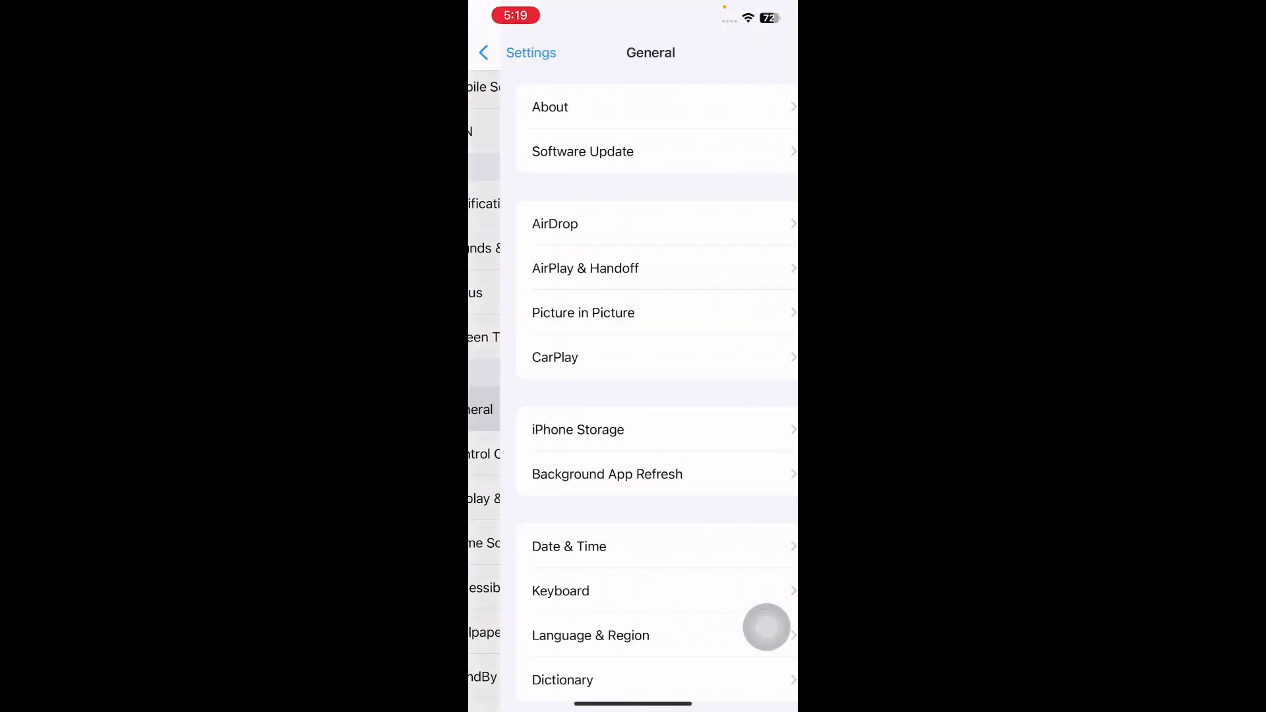
pyautogui.click(551, 150)
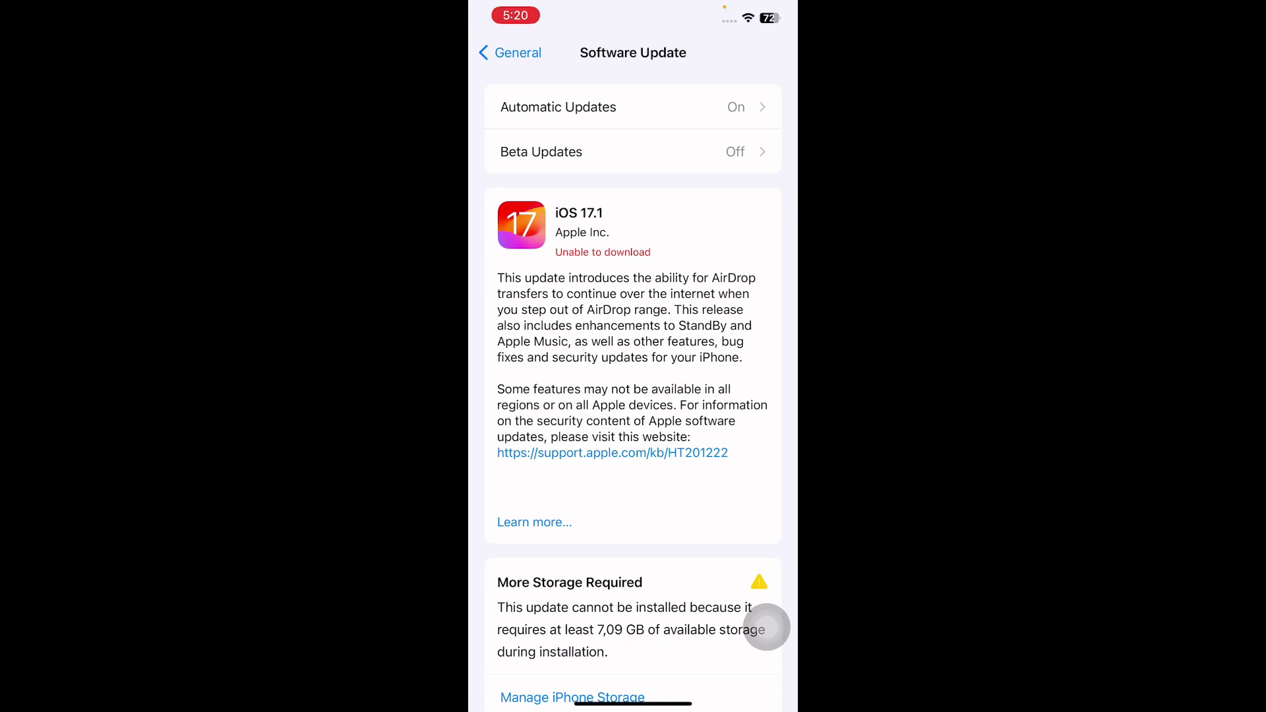
pyautogui.moveTo(633, 705); pyautogui.dragTo(633, 396)
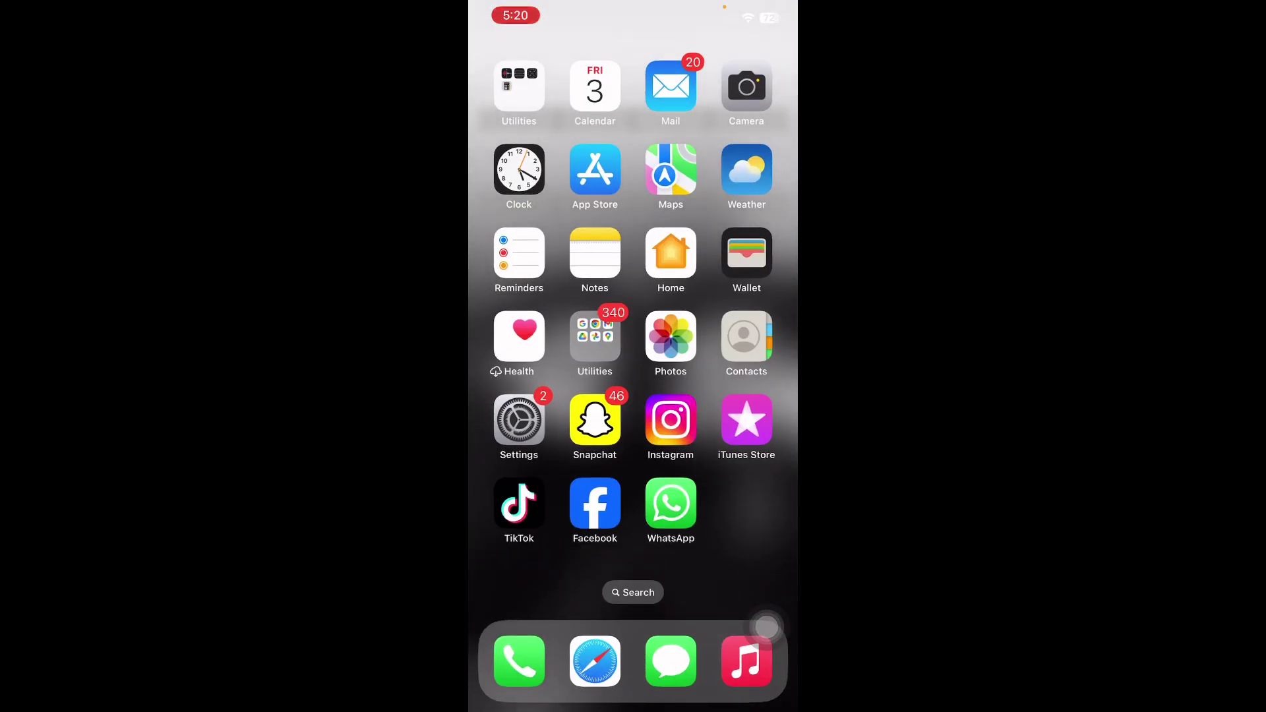